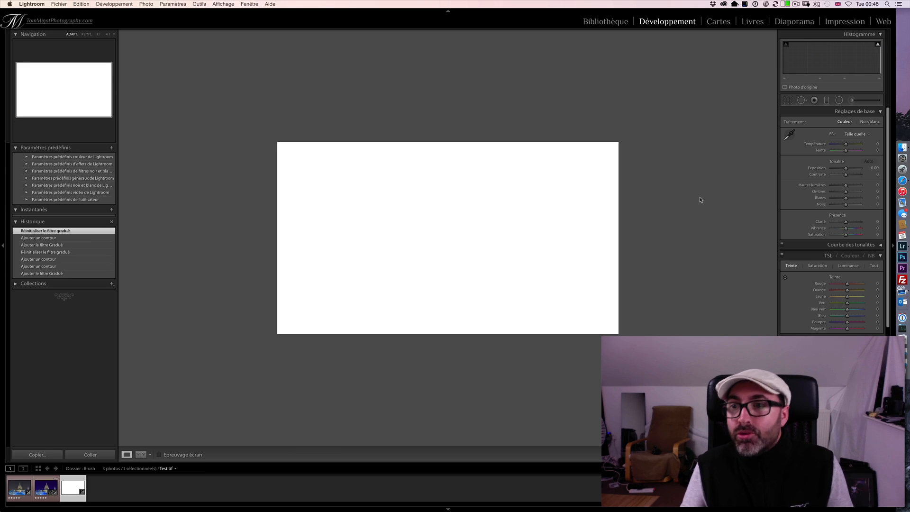
- Add a downward graduated filter to the white test image and erase its right-hand part with the filter's eraser brush
click(827, 100)
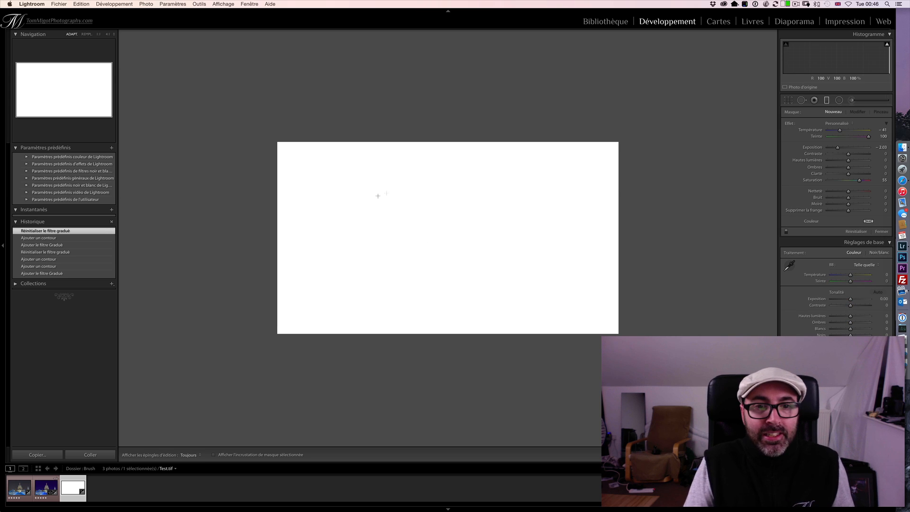
drag(348, 207, 351, 420)
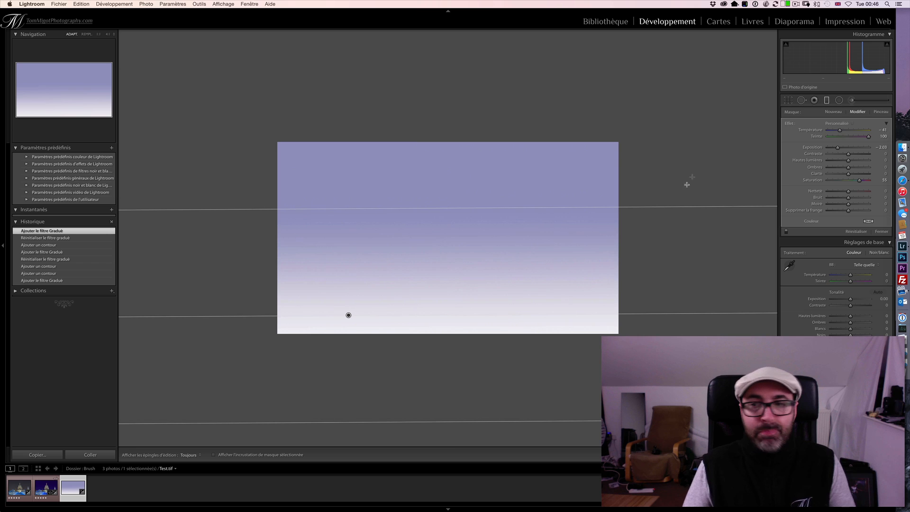
click(883, 112)
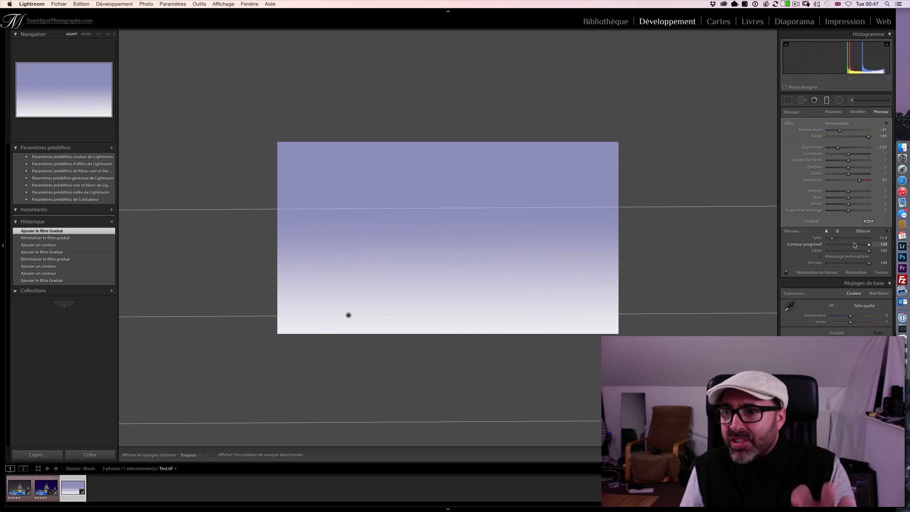
click(864, 231)
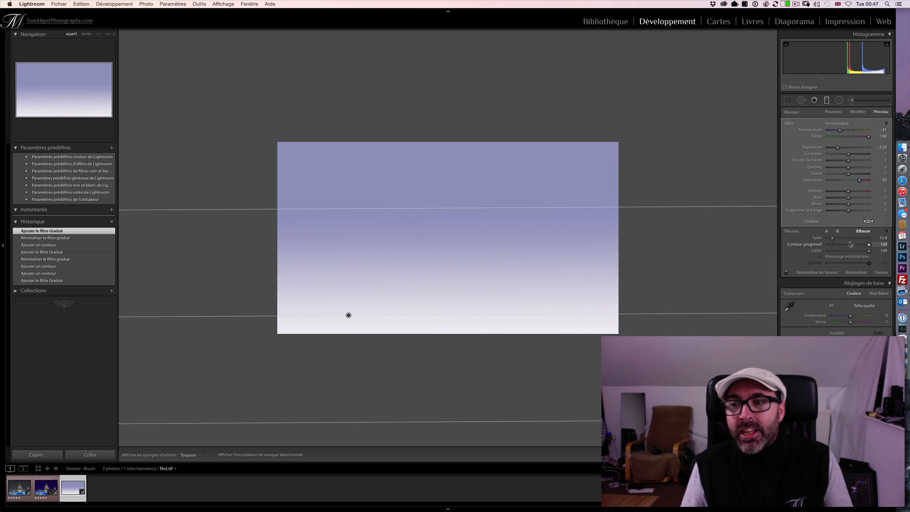
key(h)
mouse_move(525, 299)
mouse_down()
mouse_move(530, 143)
mouse_move(551, 336)
mouse_move(590, 136)
mouse_move(599, 326)
mouse_move(614, 194)
mouse_move(626, 189)
mouse_move(619, 336)
mouse_move(575, 138)
mouse_move(560, 249)
mouse_move(546, 167)
mouse_move(545, 287)
mouse_up()
key(h)
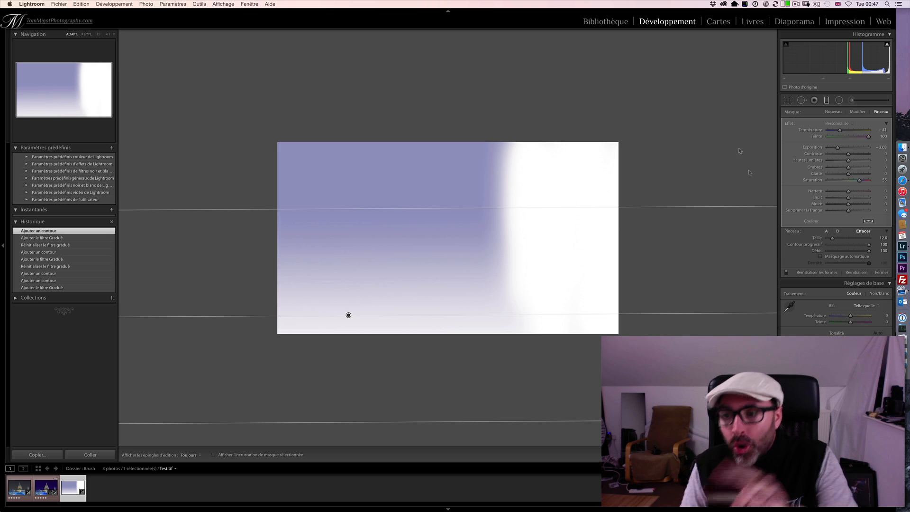
- Paint the graduated filter back over the right part of the erased area with brush A, and reset the filter
click(828, 232)
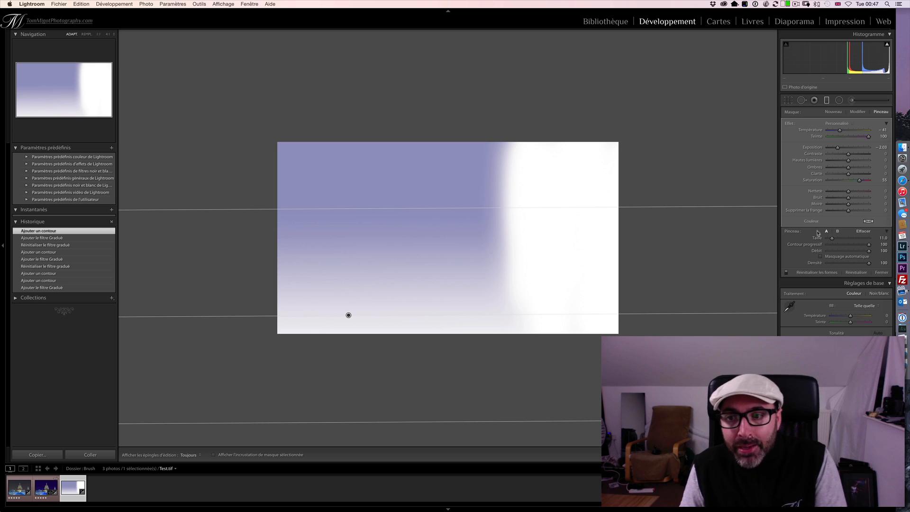
key(h)
mouse_move(596, 286)
mouse_down()
mouse_move(598, 327)
mouse_move(605, 152)
mouse_move(598, 275)
mouse_up()
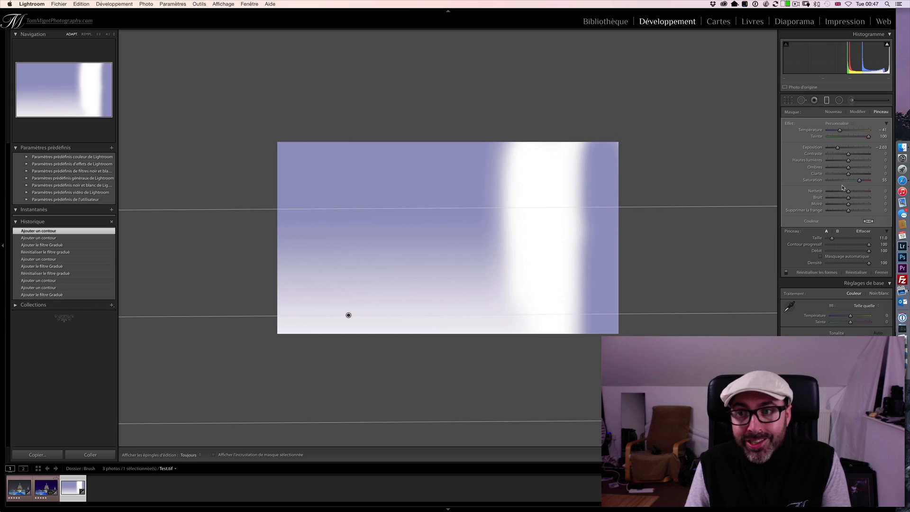
mouse_move(579, 225)
mouse_down()
mouse_move(576, 125)
mouse_move(591, 355)
mouse_move(574, 330)
mouse_up()
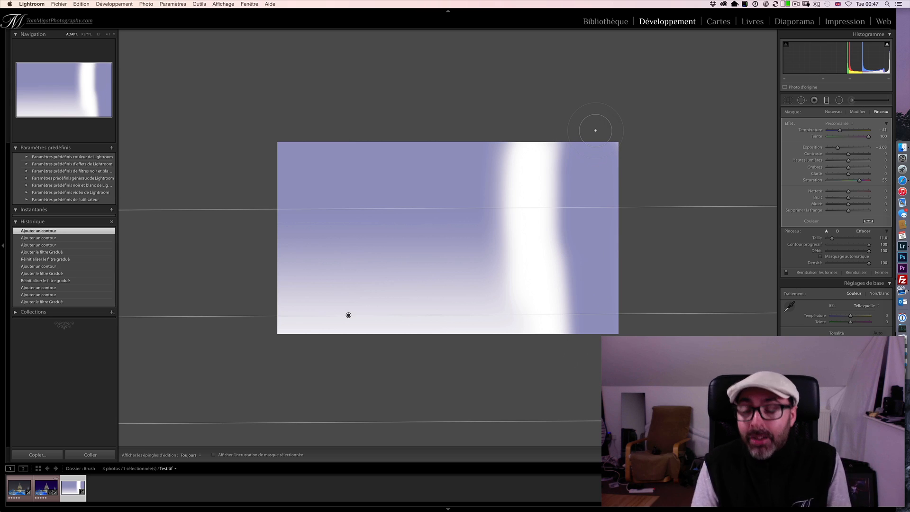
drag(595, 130, 575, 337)
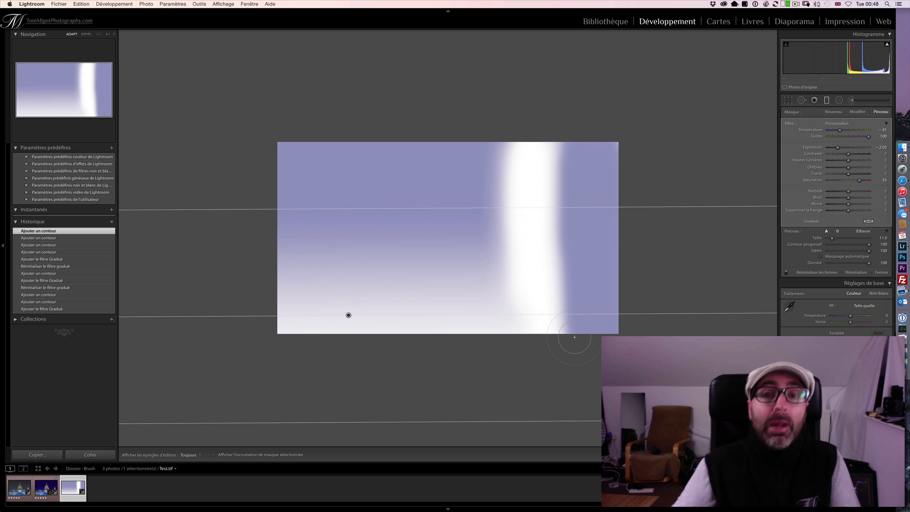
click(852, 272)
- Draw an oval radial filter near the white image's left edge and extend it with three separate size 5 brush dabs
click(839, 100)
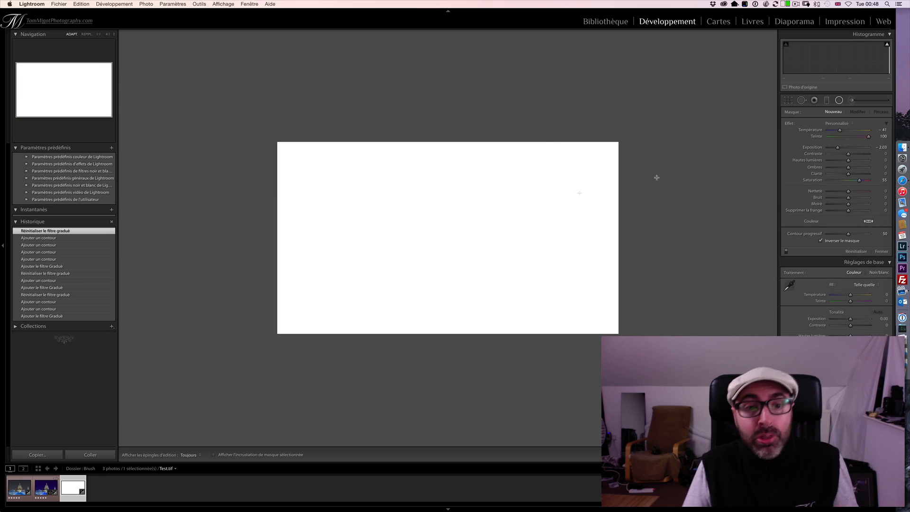
drag(311, 205, 339, 242)
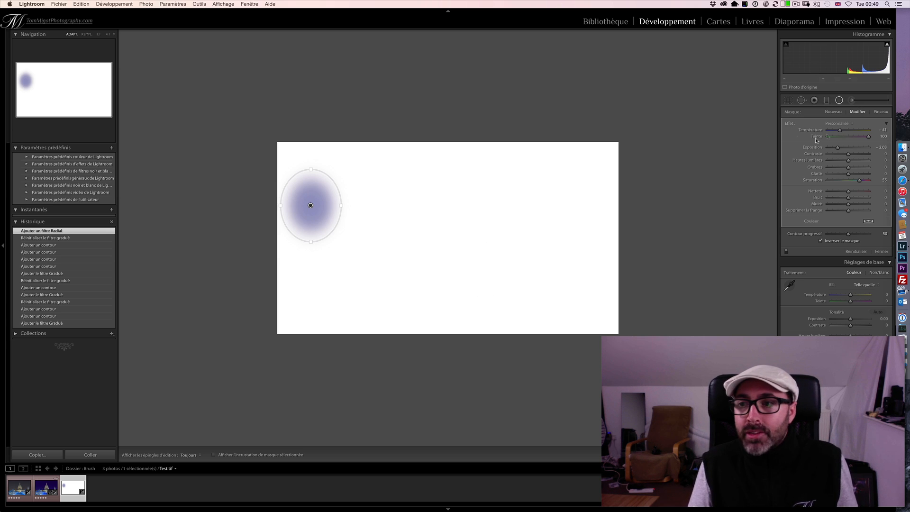
click(882, 112)
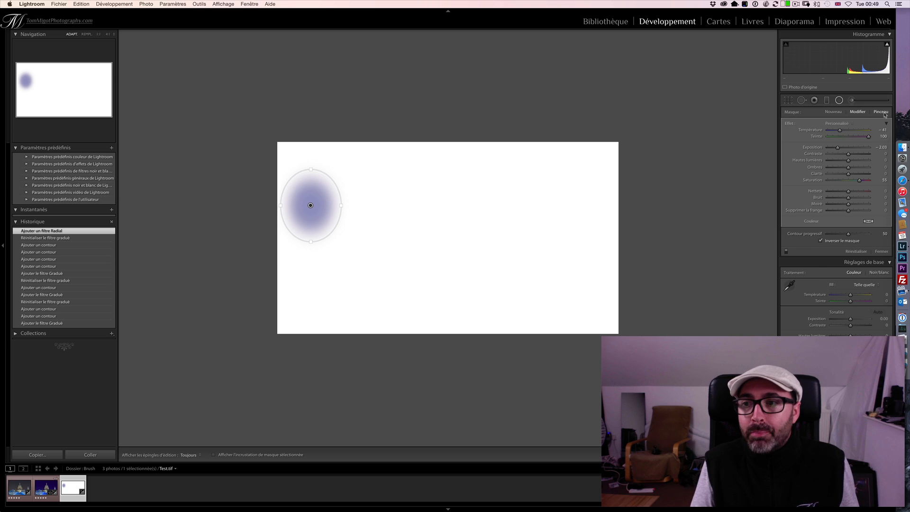
scroll(414, 217, down, 6)
click(414, 217)
click(492, 219)
click(571, 217)
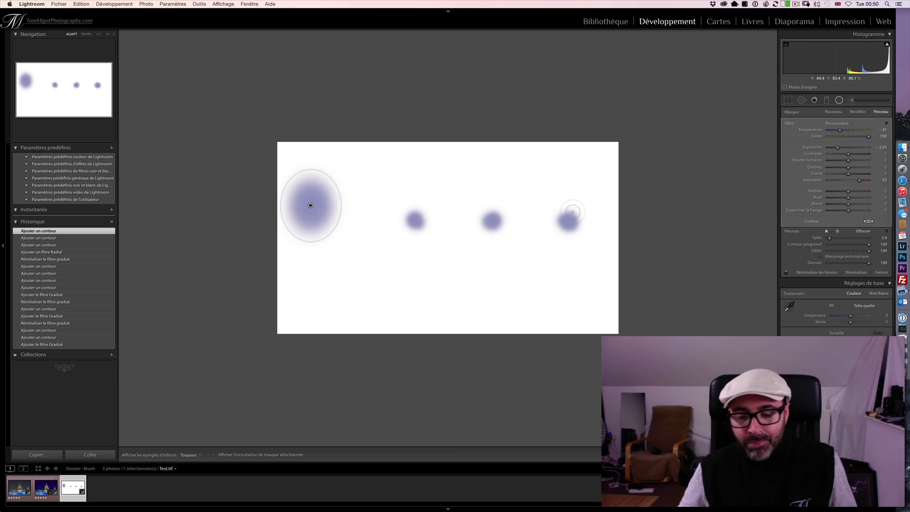
- Show the filter's mask overlay and cycle through the available overlay colours, ending on red
key(o)
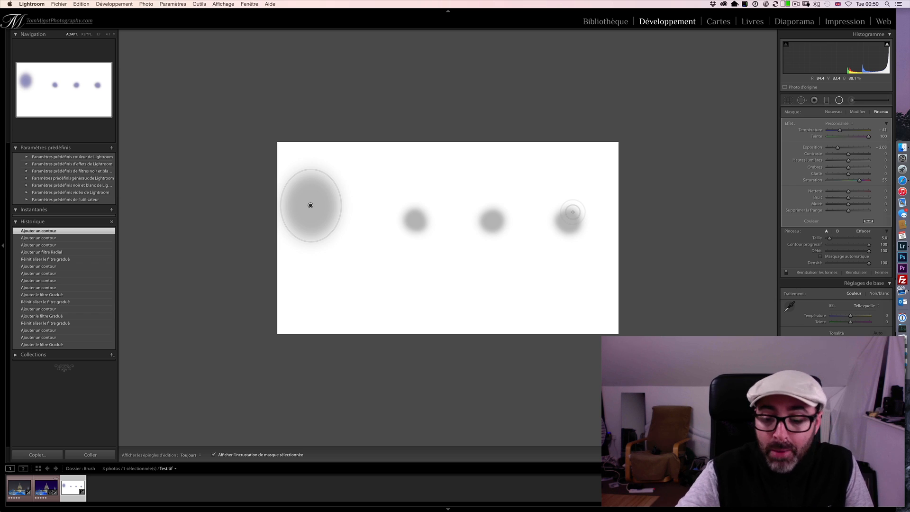
key(shift+o)
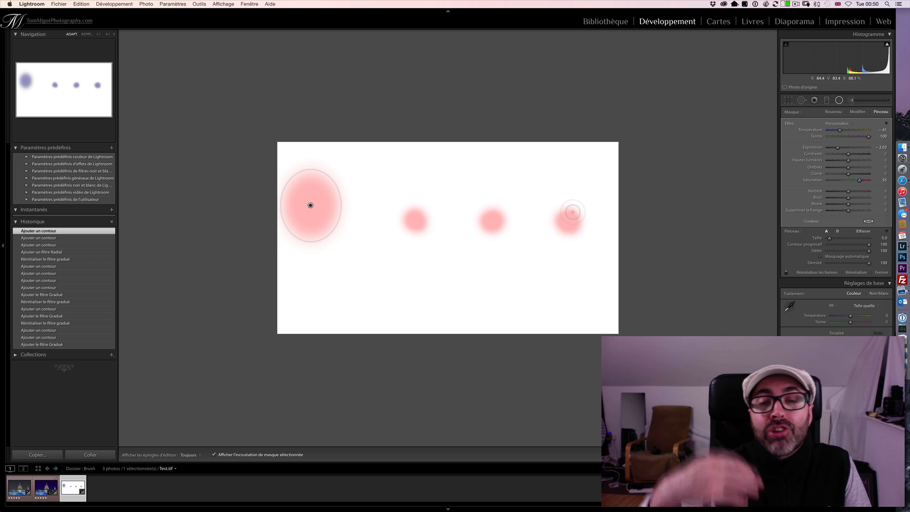
key(shift+o)
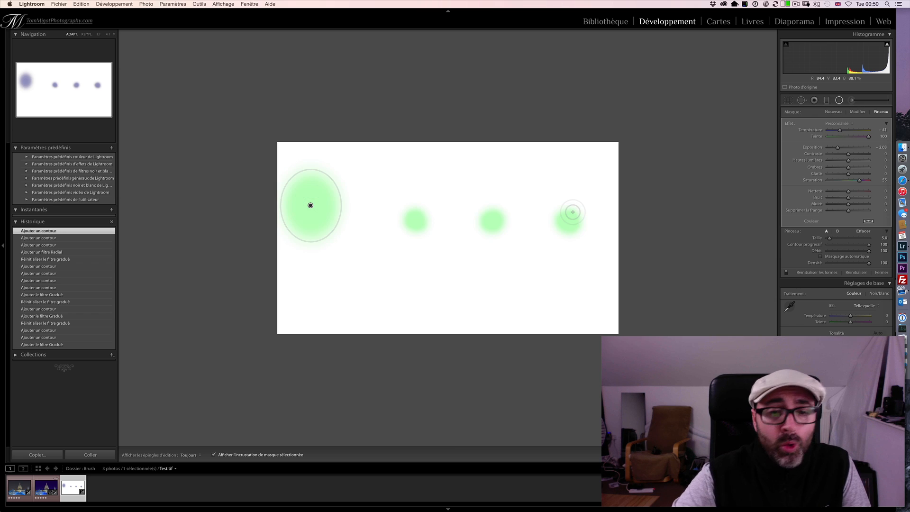
key(o)
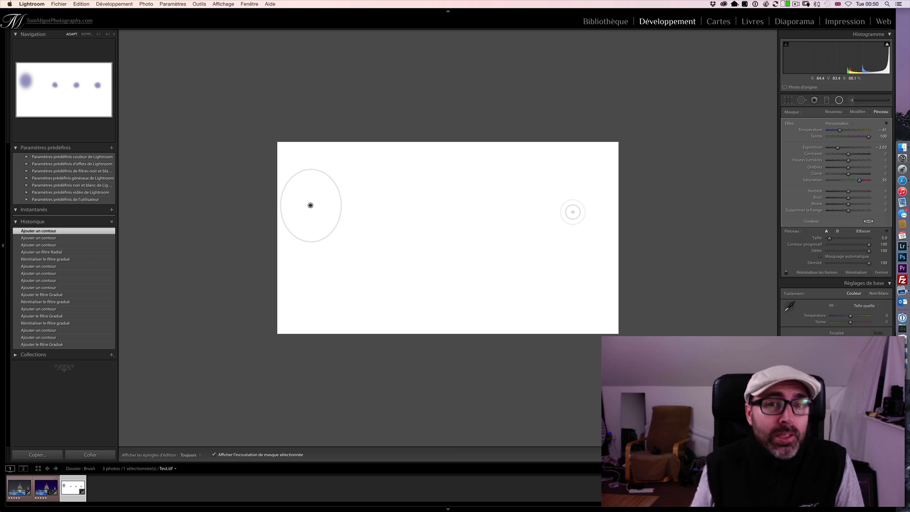
key(o)
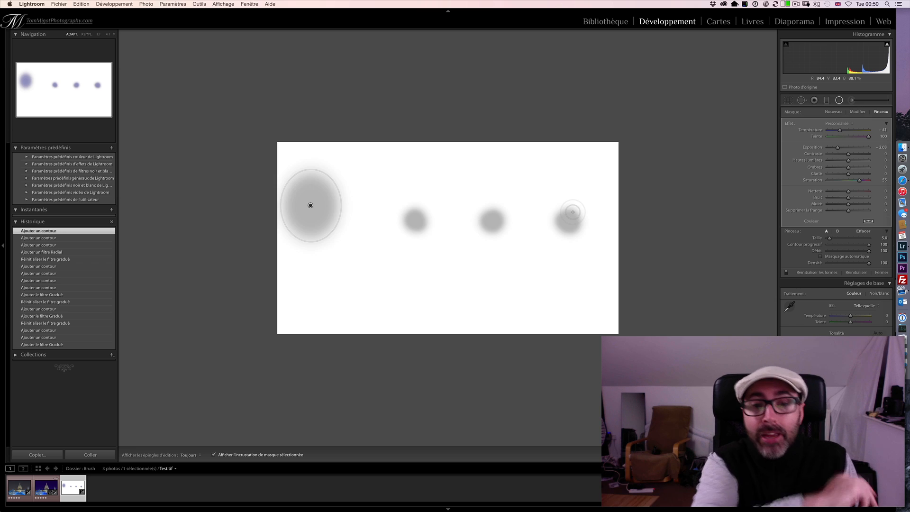
key(shift+o)
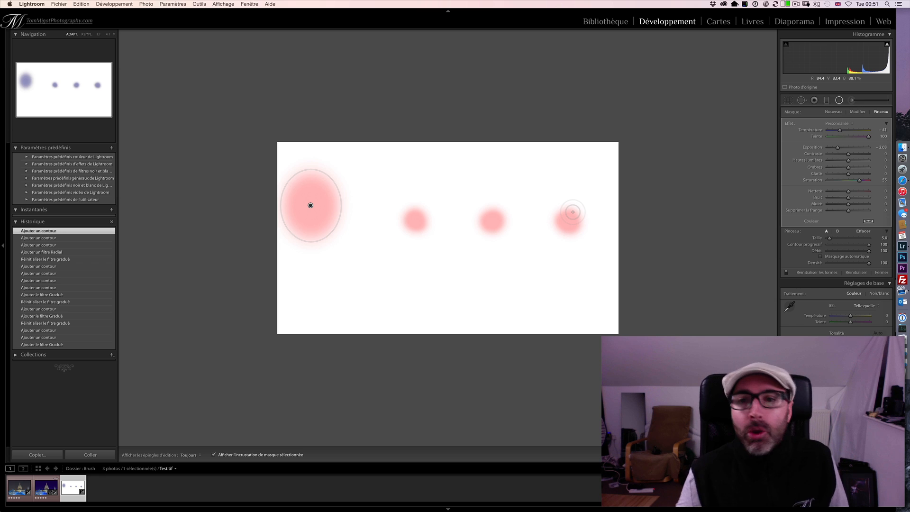
- Straighten the cathedral photo _MP_0673-HDR-2.dng automatically and apply the full (Complète) Upright perspective correction
click(18, 488)
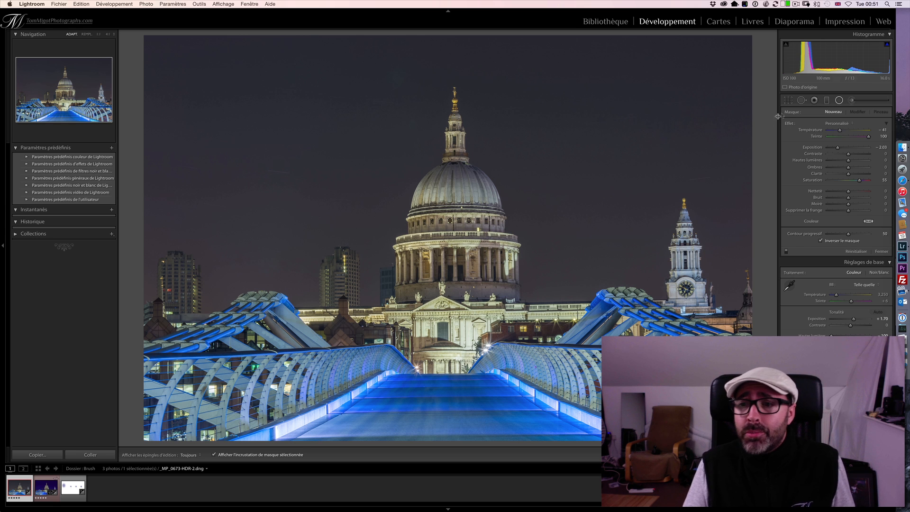
click(788, 101)
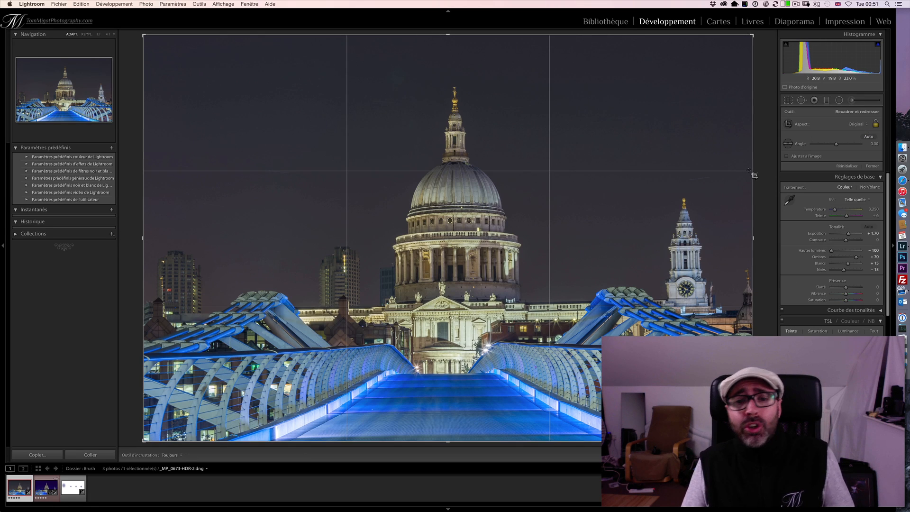
click(863, 138)
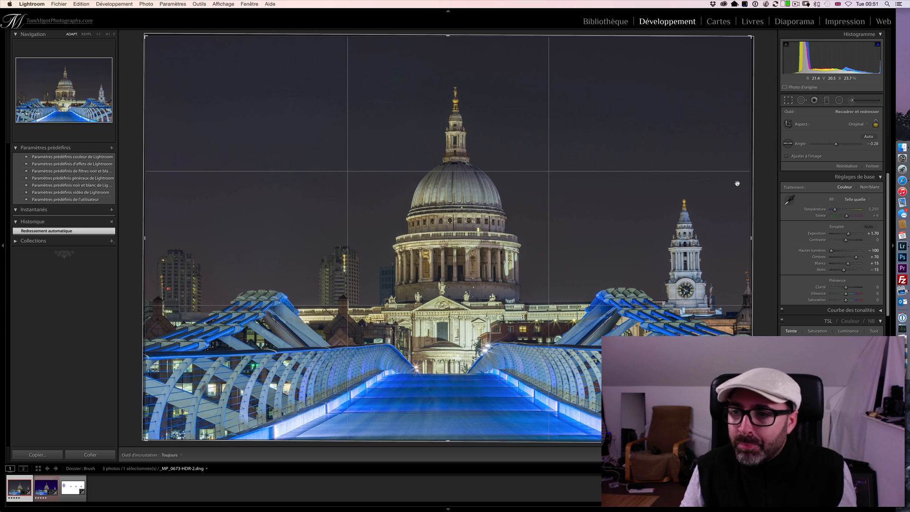
click(788, 100)
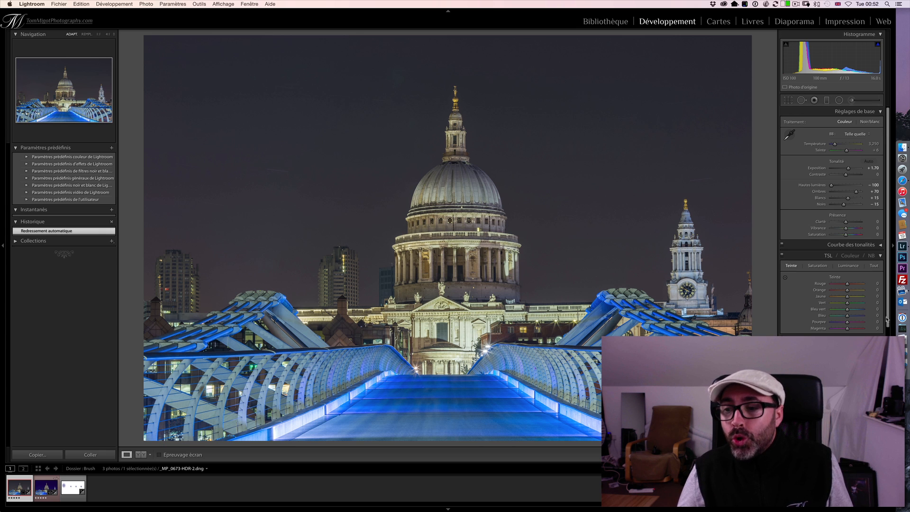
scroll(885, 321, down, 5)
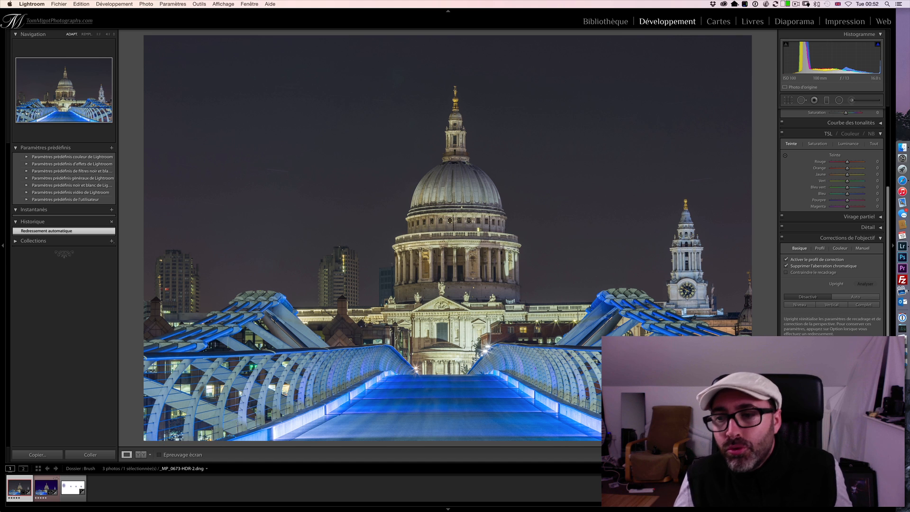
click(864, 305)
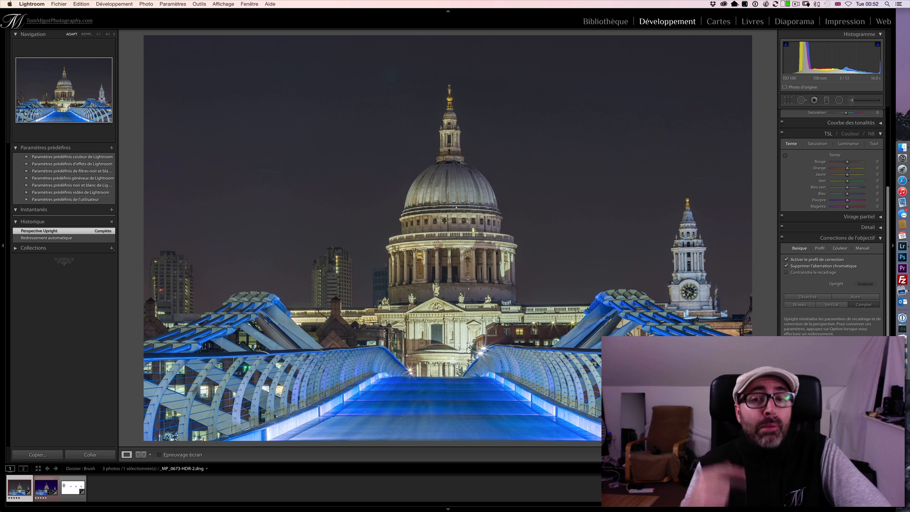
- Add a horizontal graduated filter over the sky and cathedral, hide its mask overlay, and shift the filter slightly lower
click(827, 100)
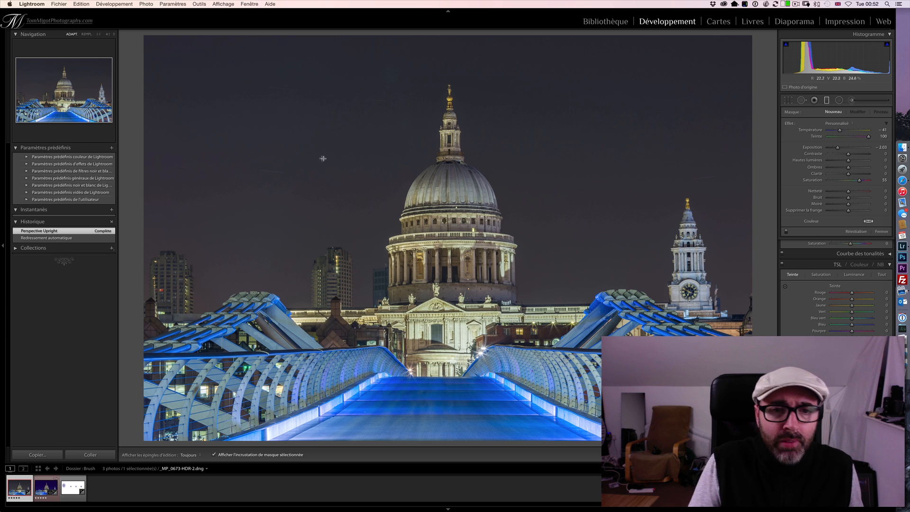
drag(307, 96, 305, 502)
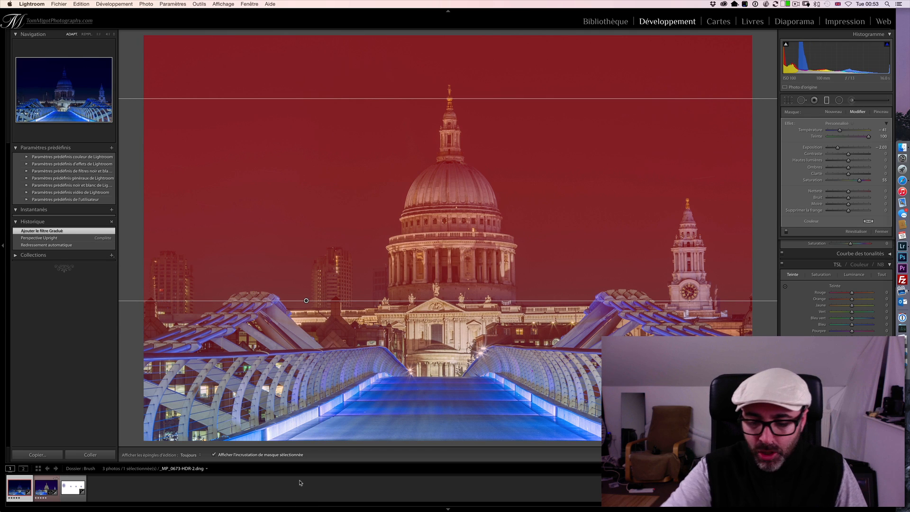
key(o)
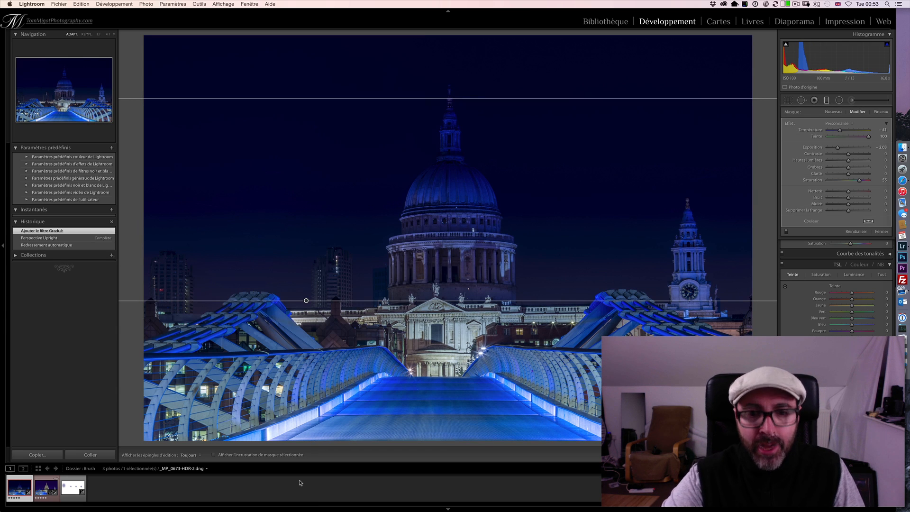
drag(306, 300, 308, 319)
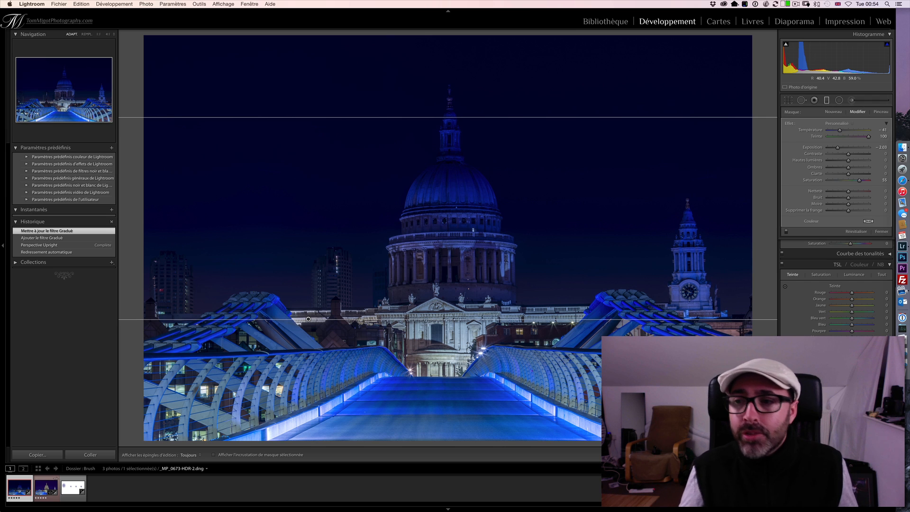
- Erase the graduated filter's mask from the central dome, columns and front facade with a size 7 erasing brush
click(884, 113)
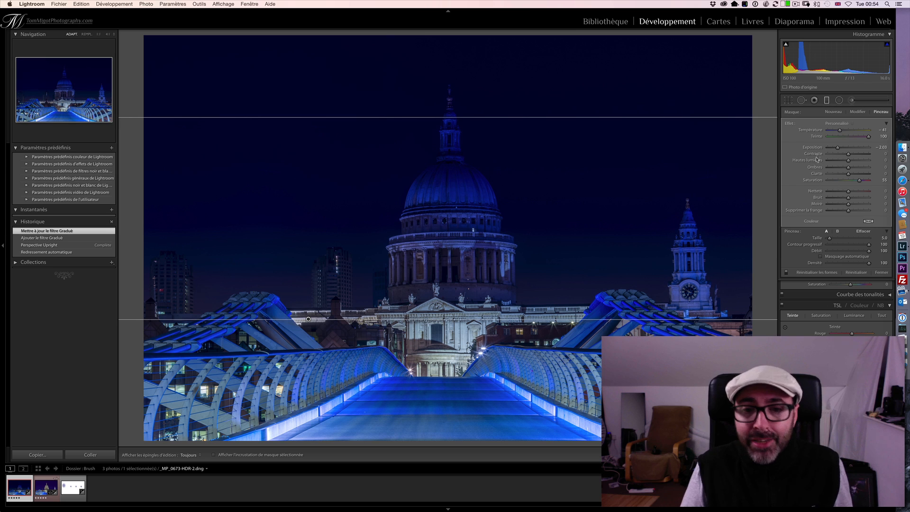
click(863, 231)
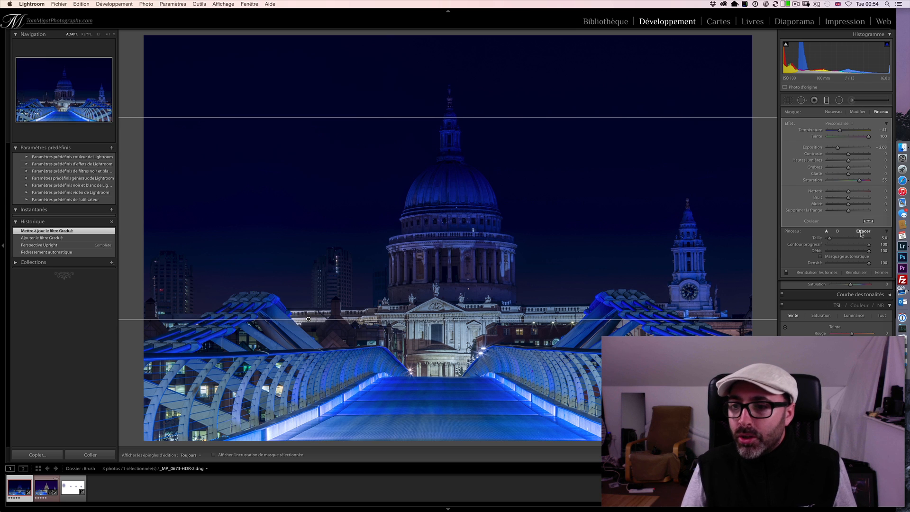
scroll(466, 258, down, 3)
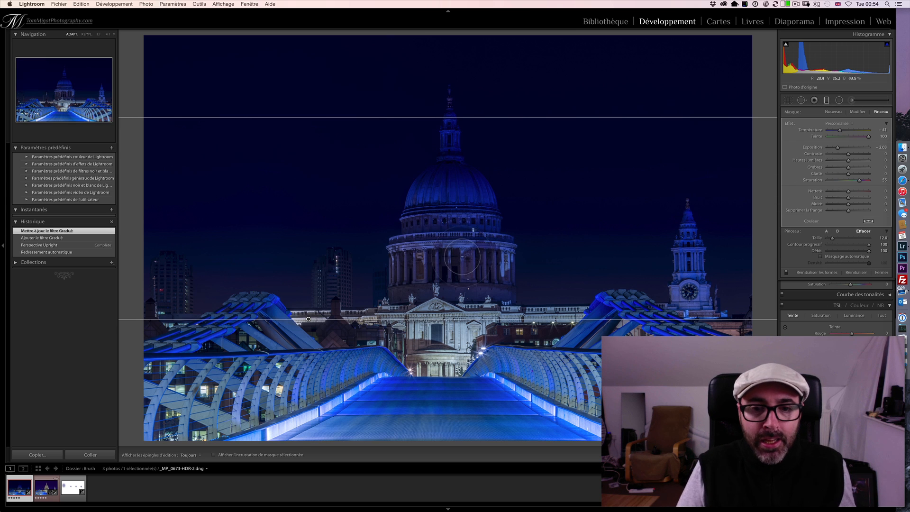
scroll(458, 269, down, 2)
key(h)
mouse_move(446, 183)
mouse_down()
mouse_move(427, 206)
mouse_move(418, 283)
mouse_move(442, 255)
mouse_move(459, 267)
mouse_move(479, 246)
mouse_move(486, 299)
mouse_move(455, 294)
mouse_move(455, 308)
mouse_up()
key(h)
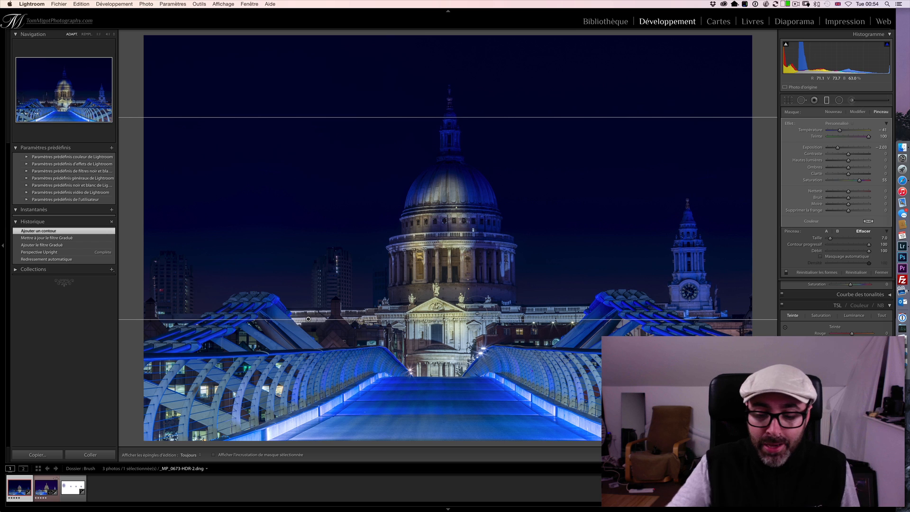
drag(483, 216, 482, 311)
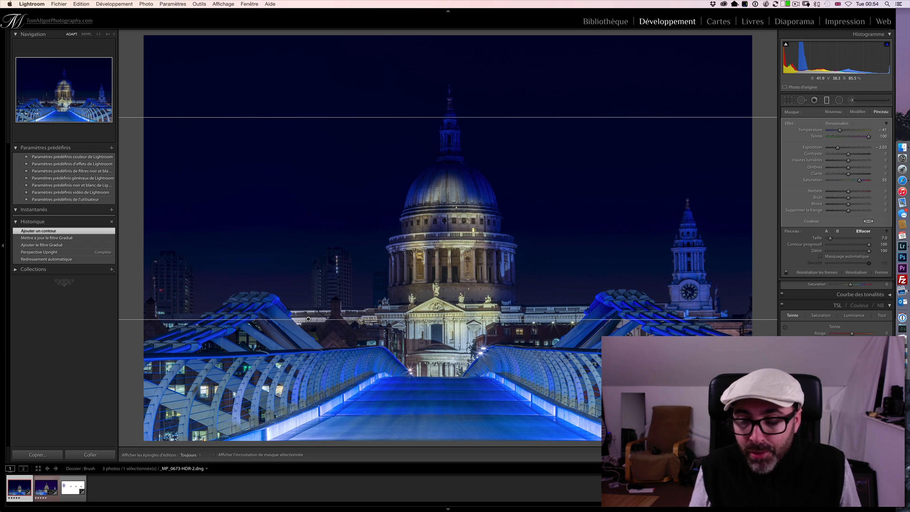
- With the mask overlay shown, erase the filter across the bridge and low buildings at brush size 16, and hide the overlay
key(o)
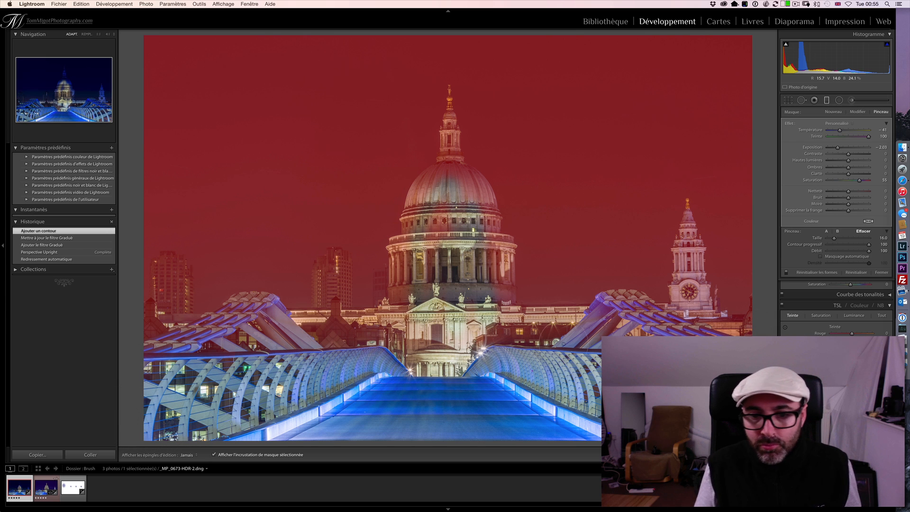
mouse_move(142, 355)
mouse_down()
mouse_move(126, 358)
mouse_move(583, 352)
mouse_up()
key(o)
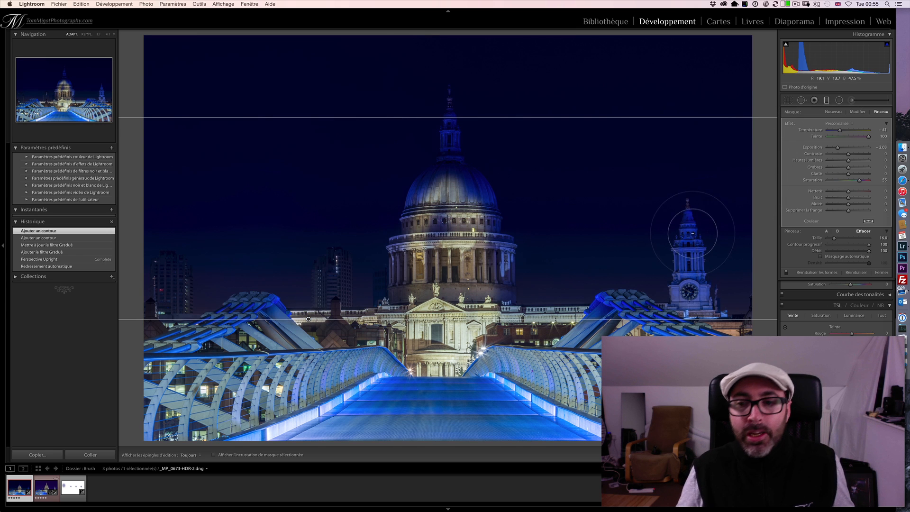
- Erase the filter's mask from the clock tower with a size 5 brush
scroll(692, 241, down, 4)
scroll(693, 241, down, 7)
key(h)
mouse_move(693, 276)
mouse_down()
mouse_move(694, 247)
mouse_move(690, 295)
mouse_up()
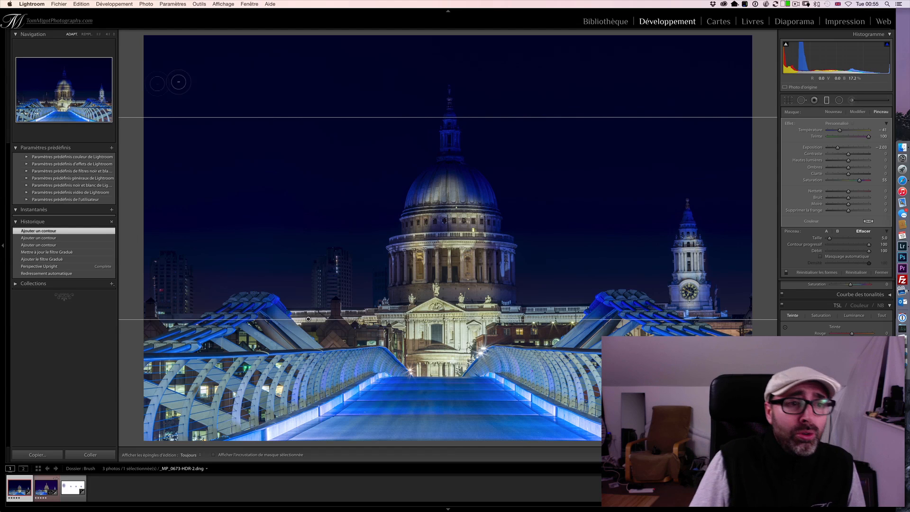
- Erase the filter's mask along the dome's left outline down to the windowed drum with a size 3 brush
click(107, 35)
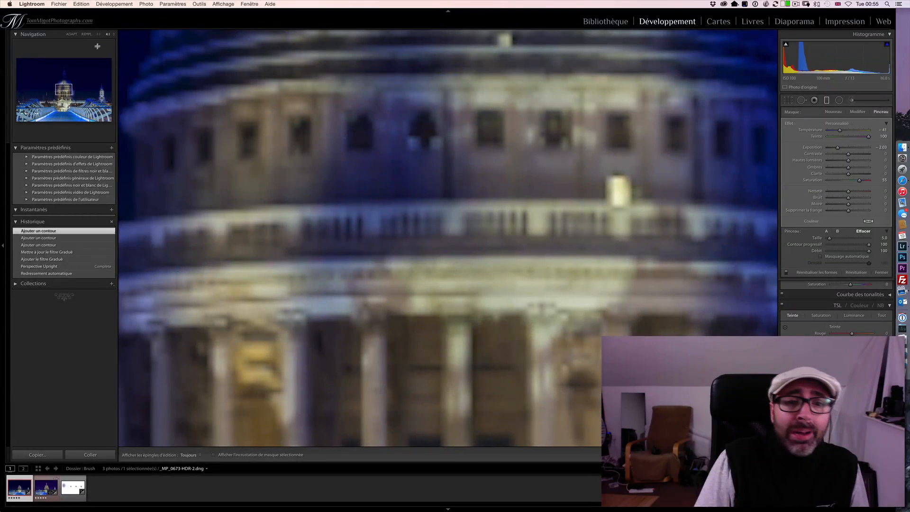
drag(61, 91, 58, 88)
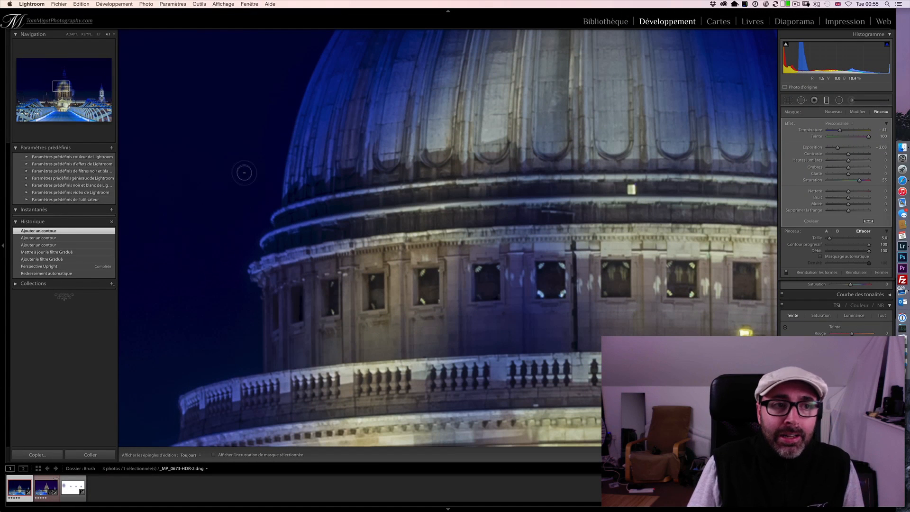
key(bracketleft)
key(bracketleft)
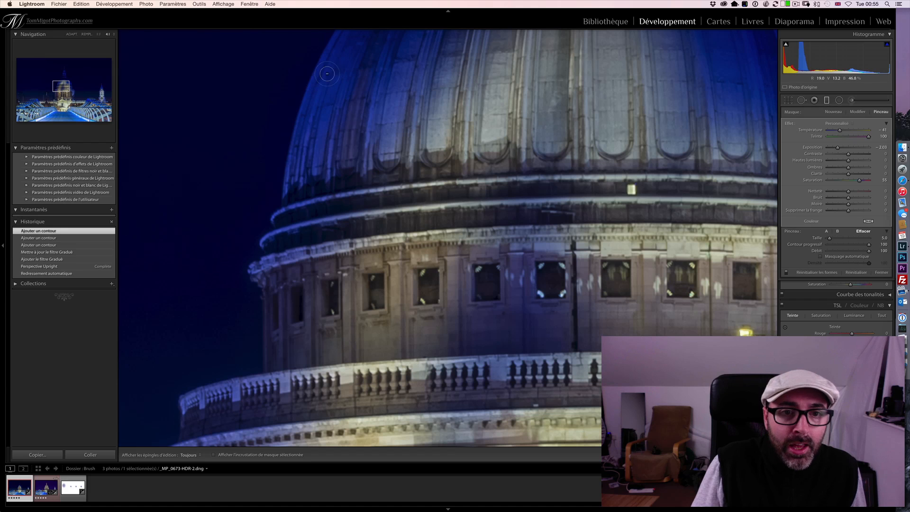
mouse_move(329, 54)
mouse_down()
mouse_move(298, 125)
mouse_move(286, 207)
mouse_move(263, 245)
mouse_move(267, 260)
mouse_move(251, 268)
mouse_move(270, 316)
mouse_up()
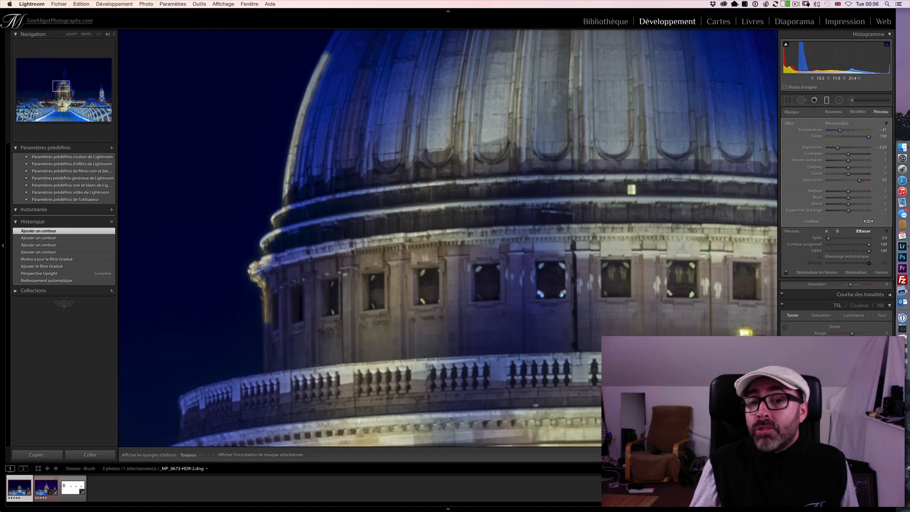
- Erase the filter's mask across the dome's colonnade with a size 5 brush
key(z)
key(bracketright)
key(bracketright)
mouse_move(399, 265)
mouse_down()
mouse_move(414, 206)
mouse_move(434, 175)
mouse_move(472, 194)
mouse_move(484, 275)
mouse_up()
key(h)
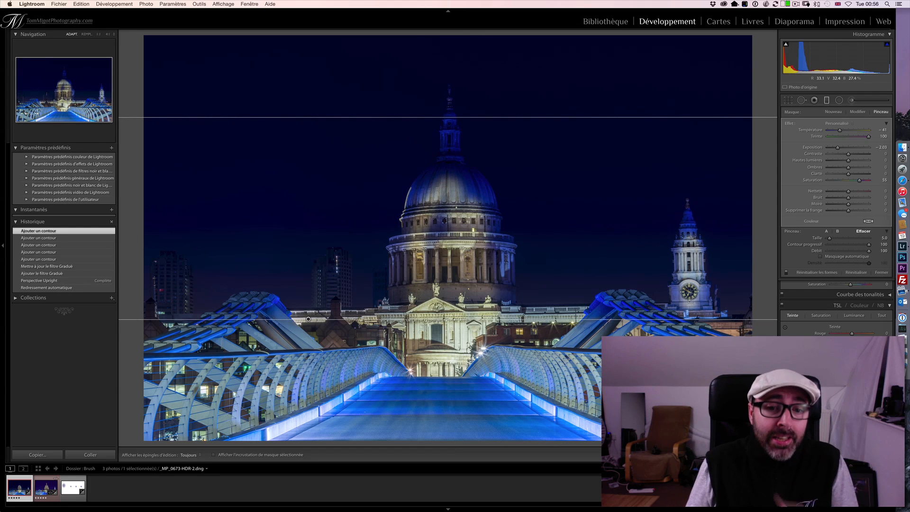
- View the finished photo _MP_0673-HDR.dng, and browse the blog article "Nouvelle Adobe Lightroom 6: Intro & HDR fusion" in Safari
click(46, 487)
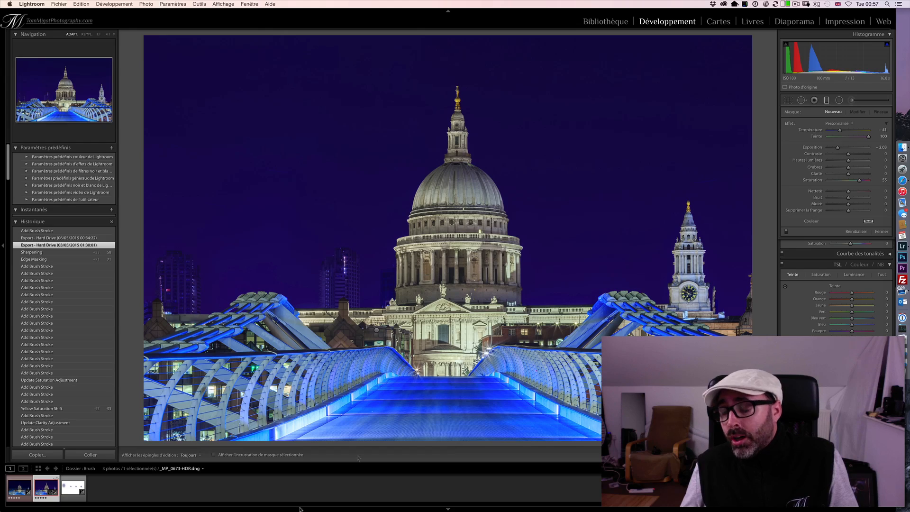
click(902, 181)
scroll(689, 256, down, 5)
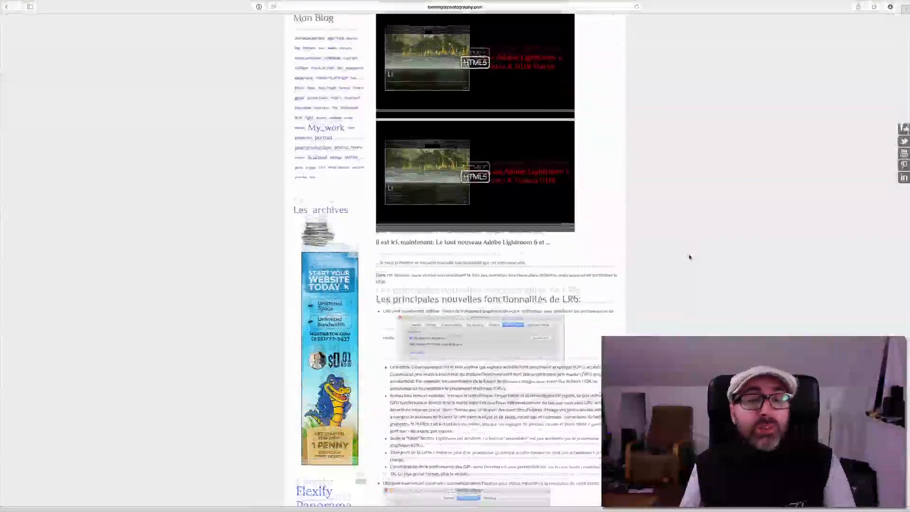
scroll(690, 257, up, 5)
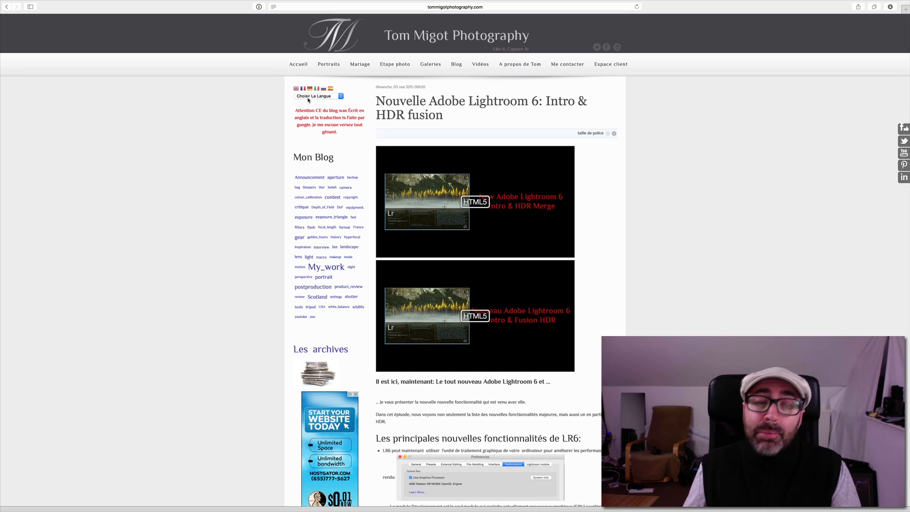
scroll(629, 175, down, 5)
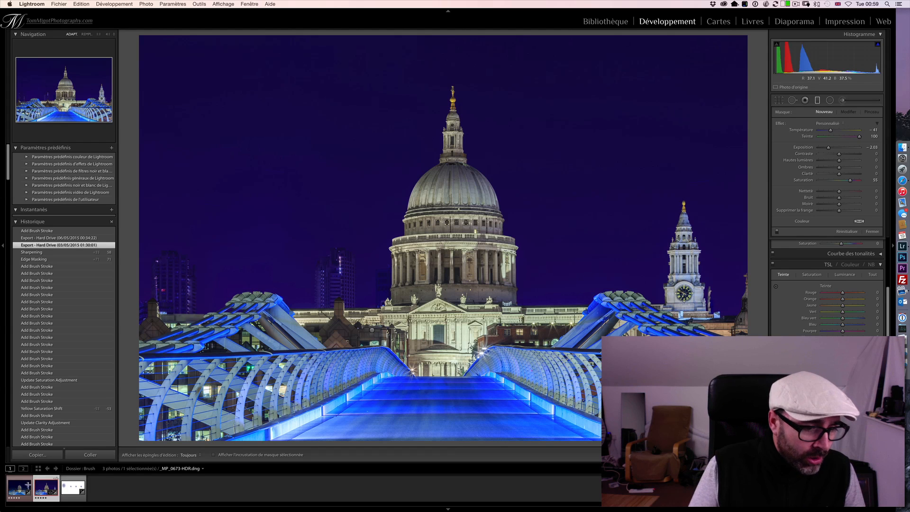
- On _MP_0673-HDR-2.dng, rotate the graduated filter to nearly vertical and move its centre to the photo's right edge
click(22, 493)
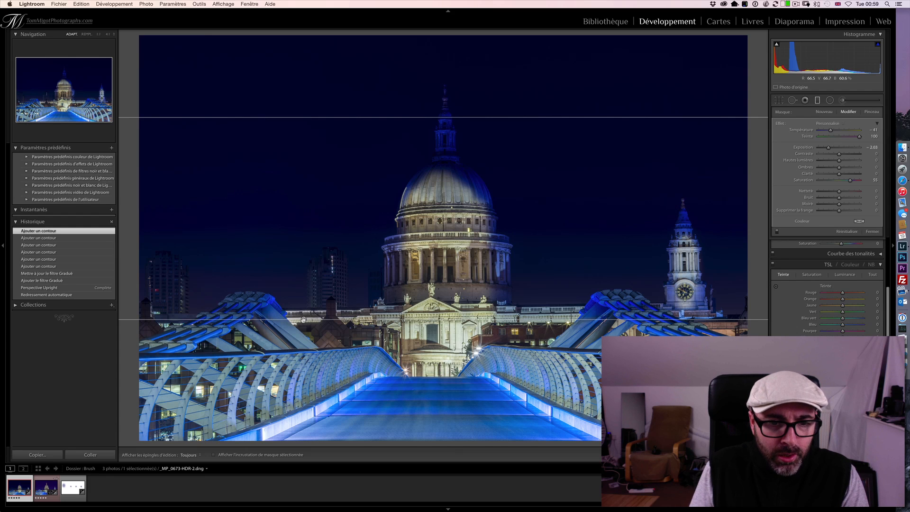
drag(304, 319, 256, 317)
drag(654, 317, 266, 286)
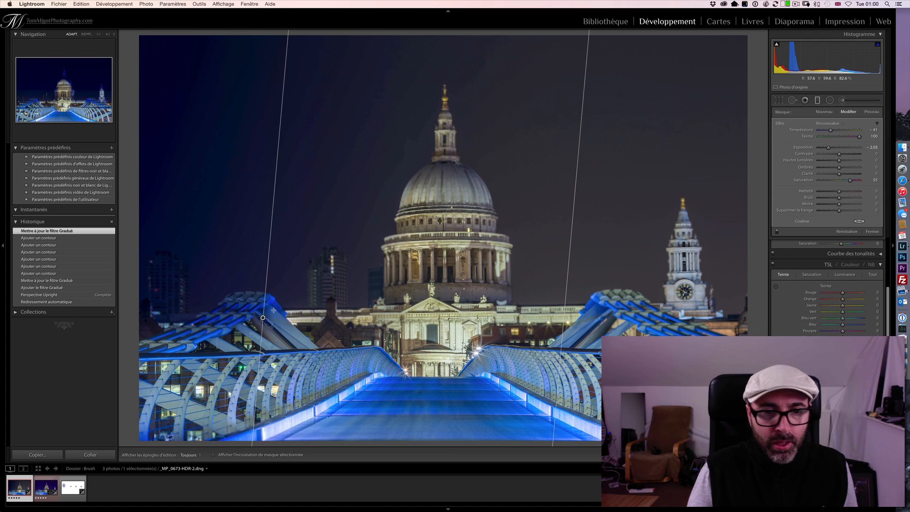
drag(262, 318, 785, 334)
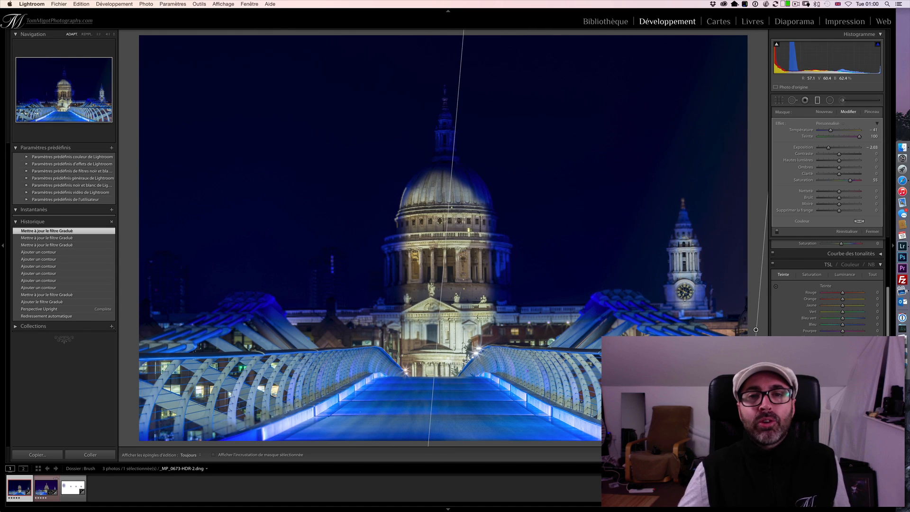